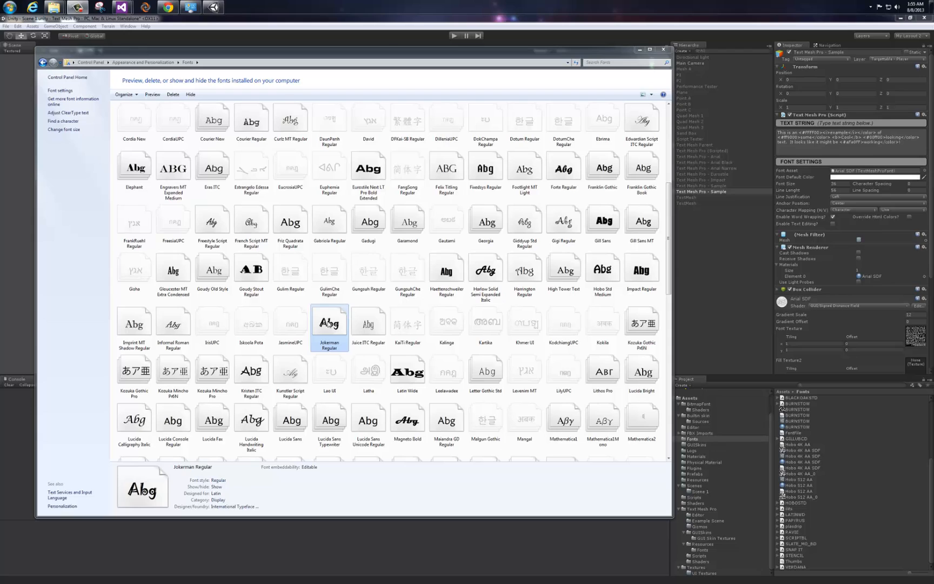
# Step: Import the Jokerman Regular font from the Windows Fonts folder into the project's Assets/Fonts folder, putting the Windows folder away
pyautogui.moveTo(328, 323); pyautogui.dragTo(862, 540)
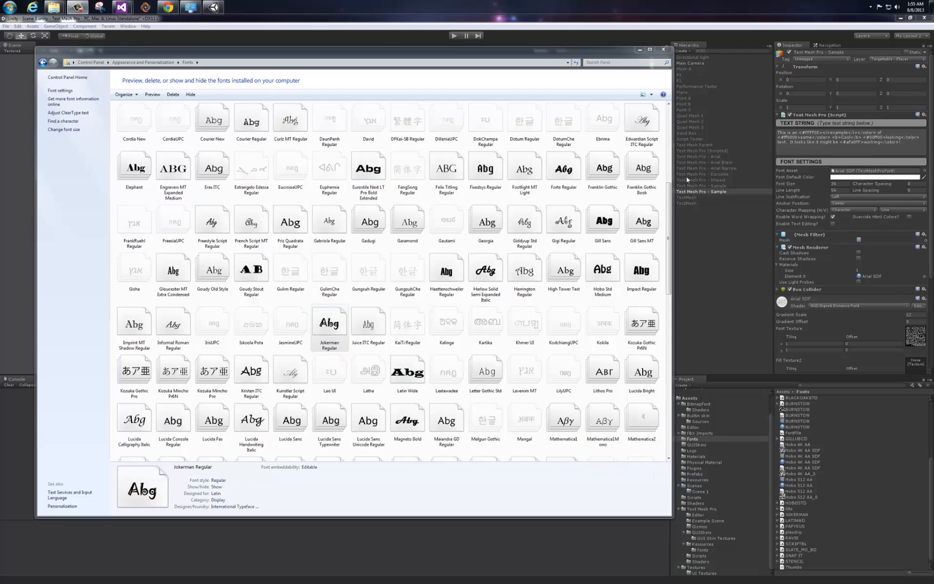
pyautogui.click(640, 49)
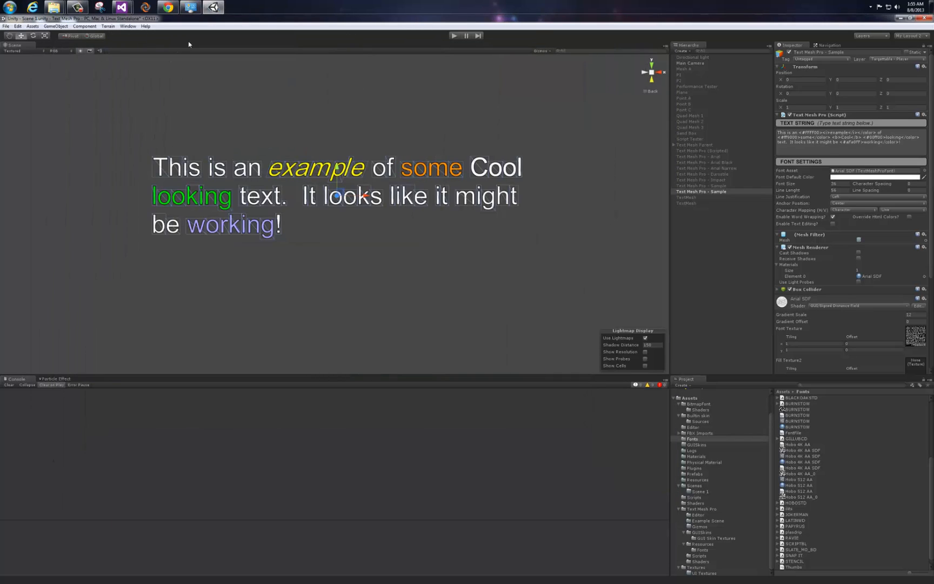
# Step: Open the TextMesh Pro Font Creator and choose JOKERMAN as the font source
pyautogui.click(128, 26)
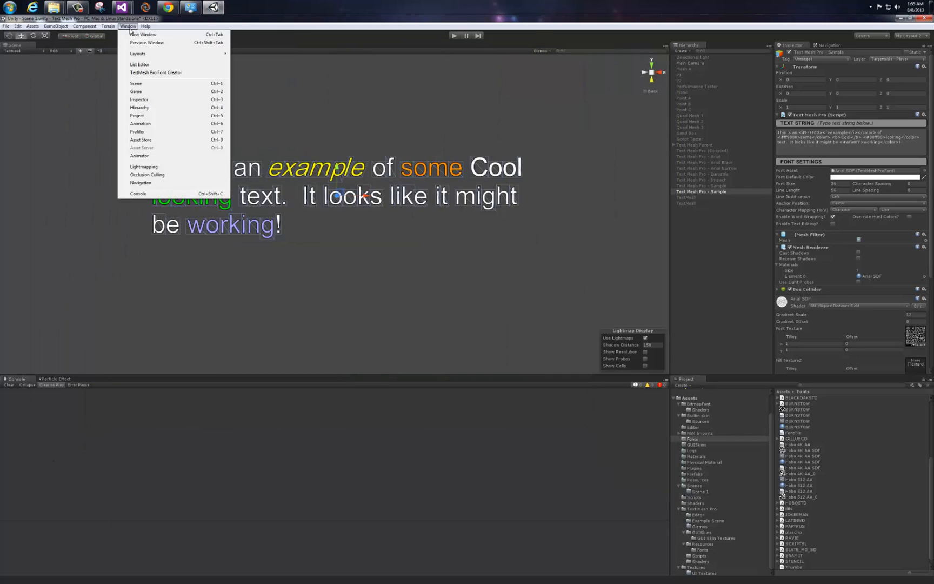
pyautogui.click(153, 73)
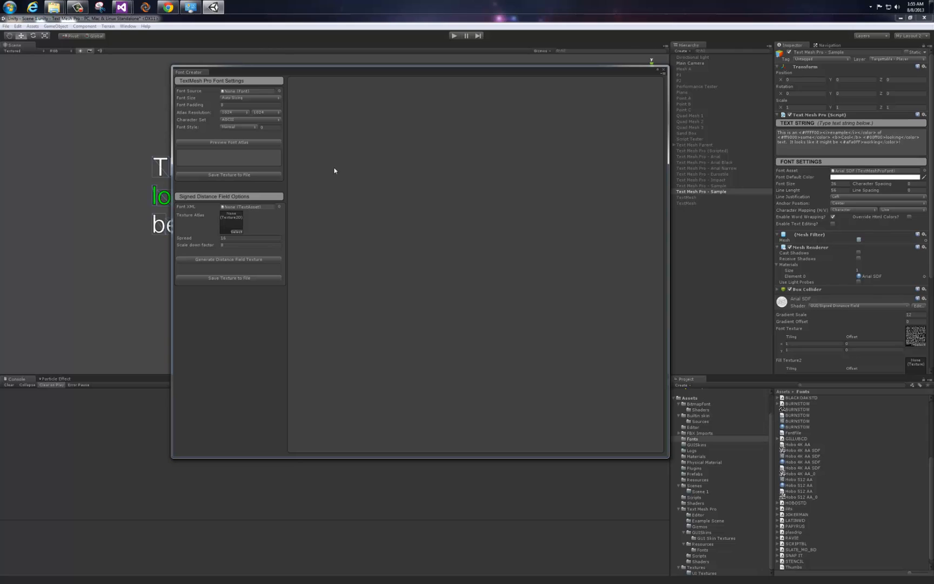
pyautogui.click(280, 92)
pyautogui.click(371, 208)
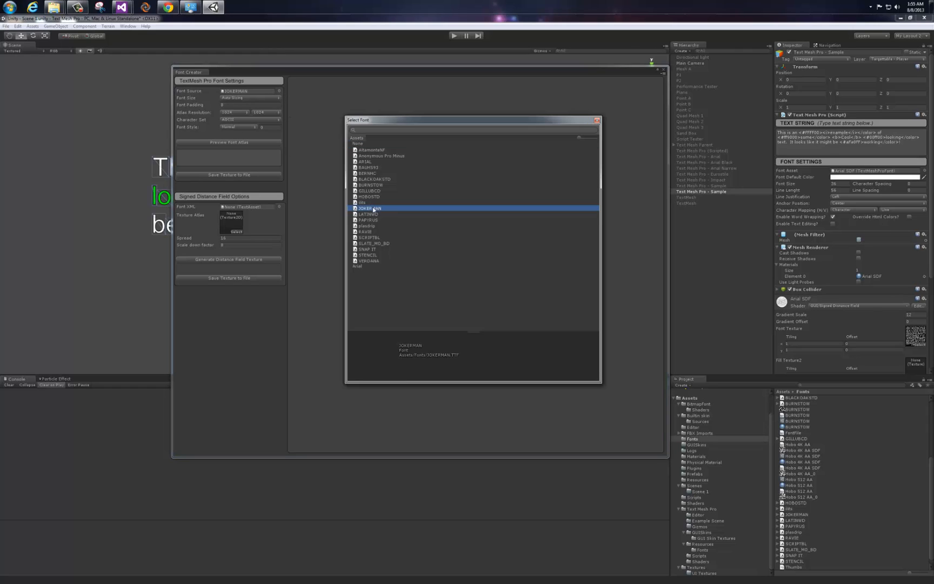
pyautogui.click(597, 121)
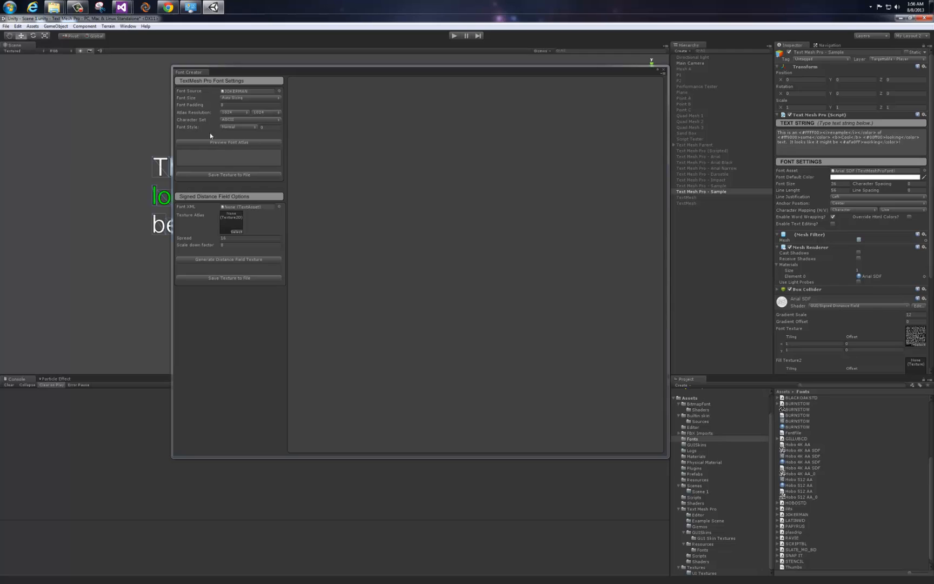
# Step: Preview the font atlas at 512 x 1024 with the ASCII character set and the Outline font style
pyautogui.click(229, 114)
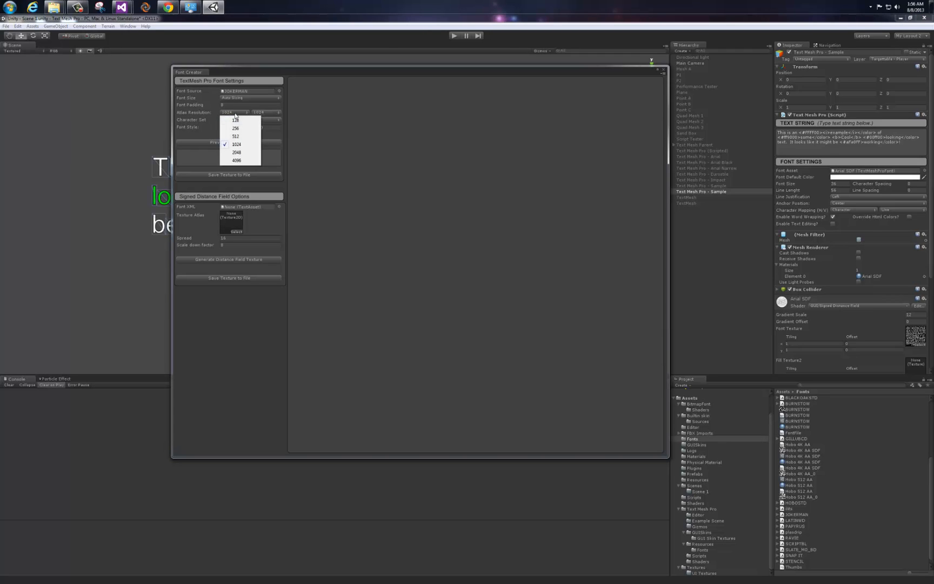
pyautogui.click(239, 143)
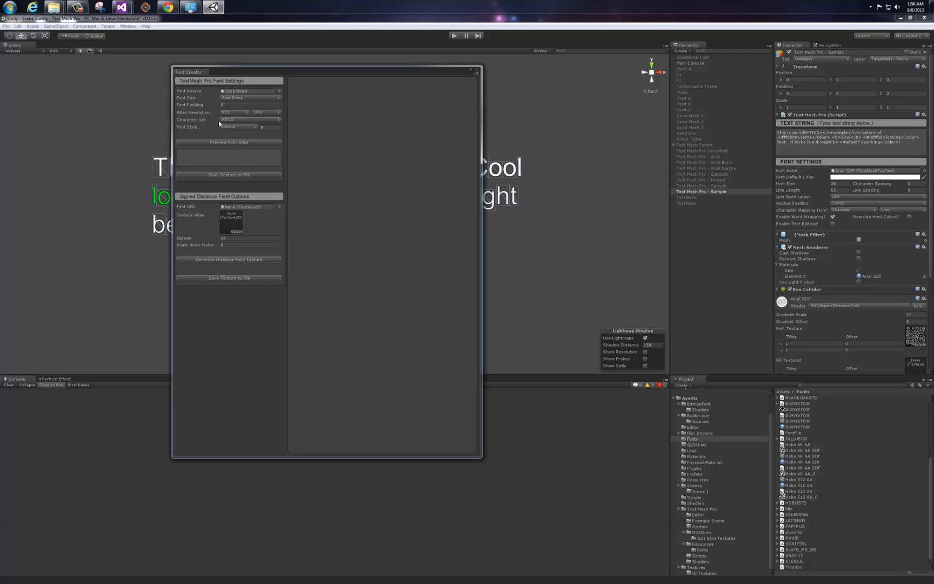
pyautogui.click(233, 120)
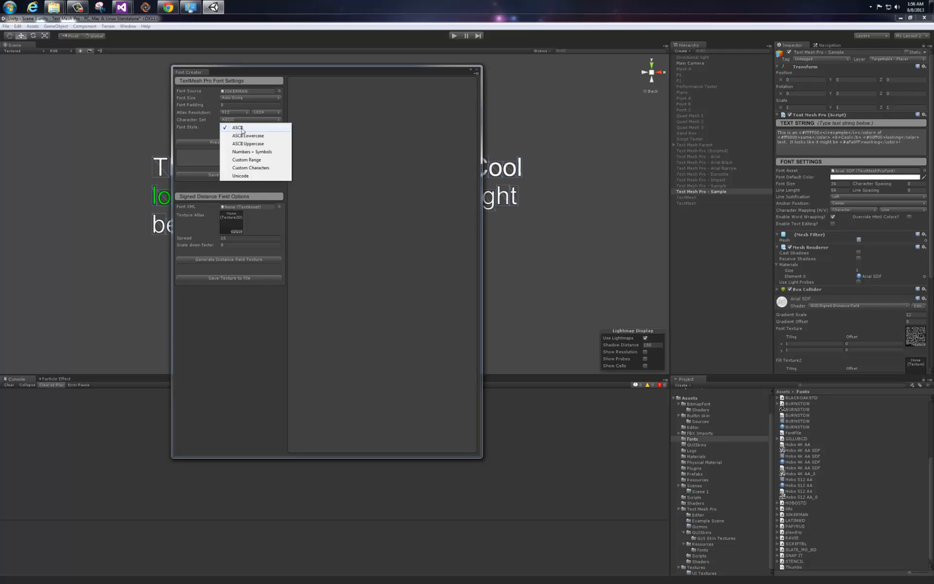
pyautogui.click(238, 129)
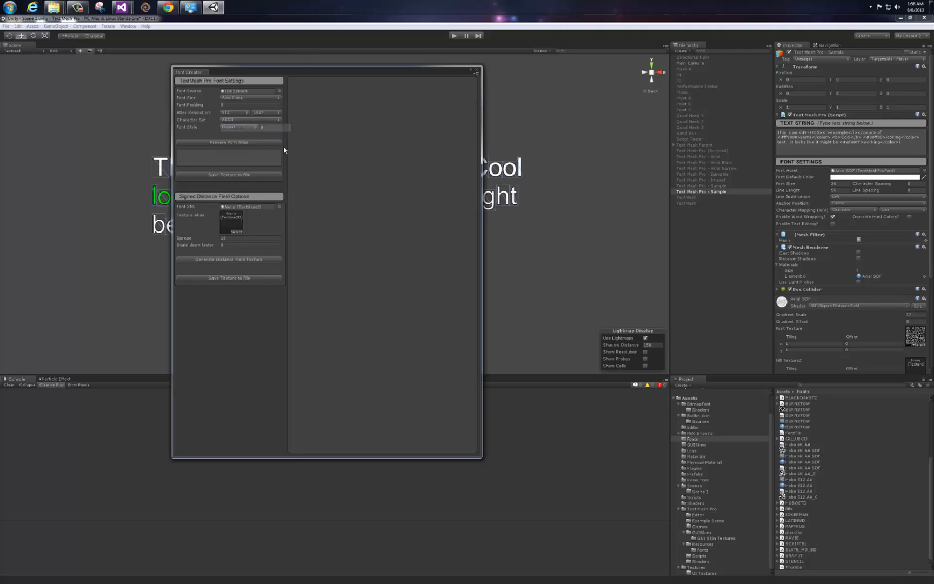
pyautogui.click(231, 127)
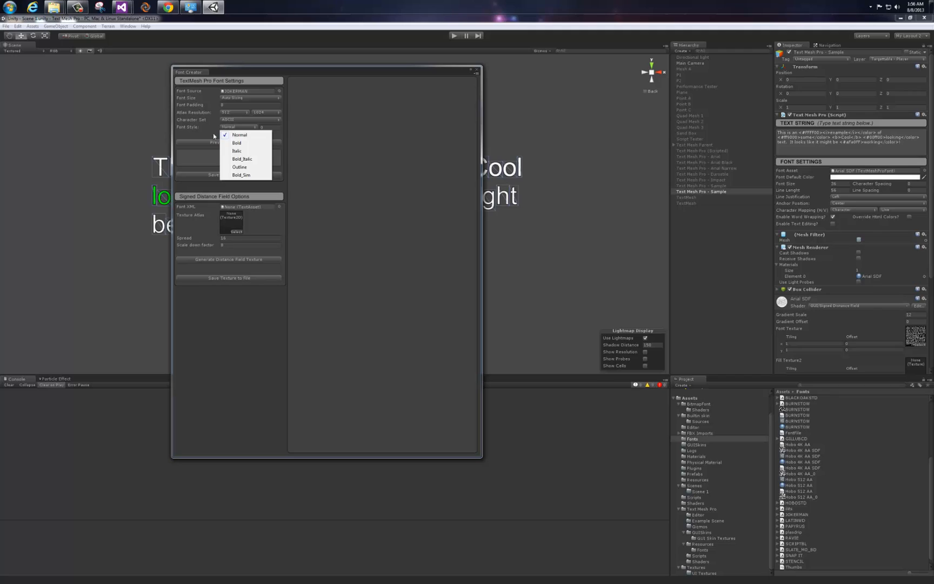
pyautogui.click(240, 168)
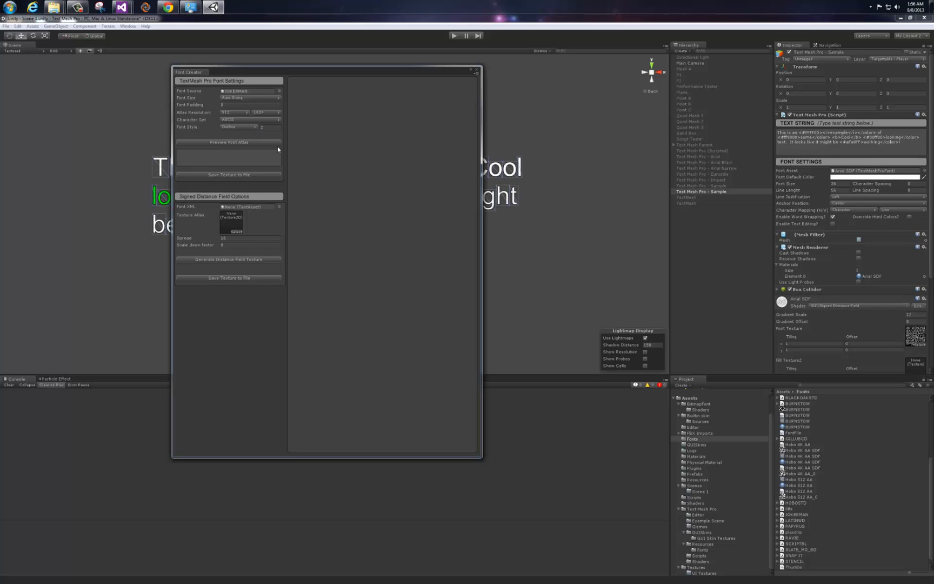
pyautogui.click(211, 143)
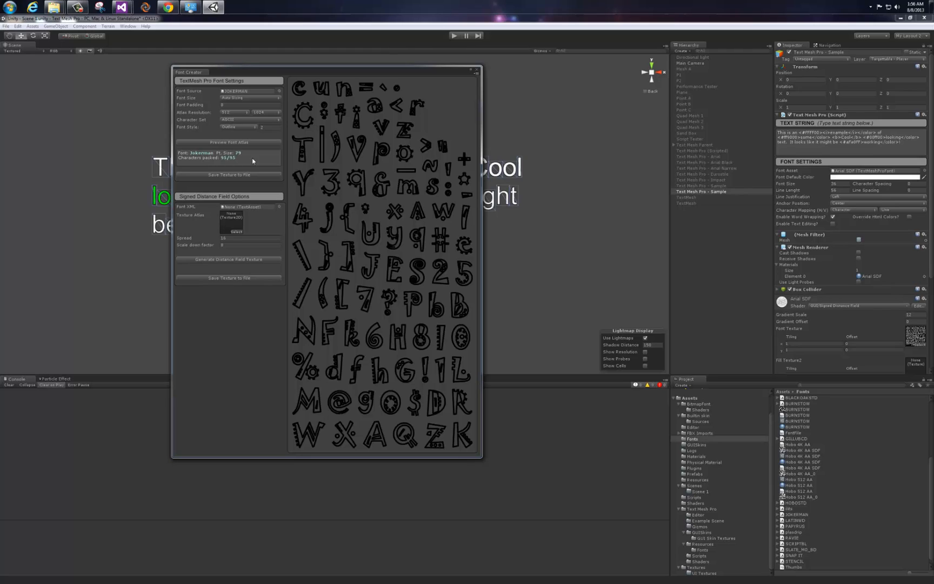
# Step: Raise the atlas resolution to 1024 x 2048 and regenerate the font atlas preview
pyautogui.click(230, 113)
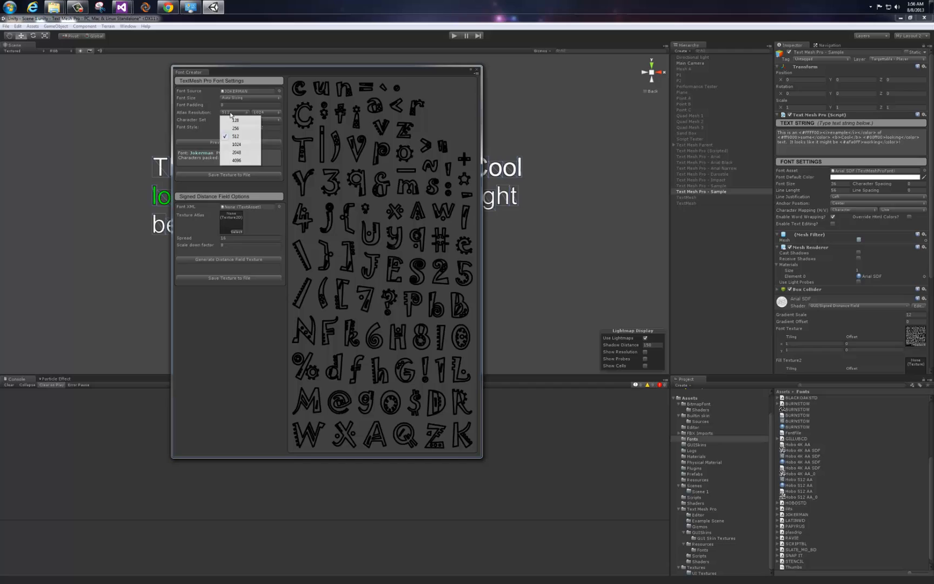
pyautogui.click(235, 144)
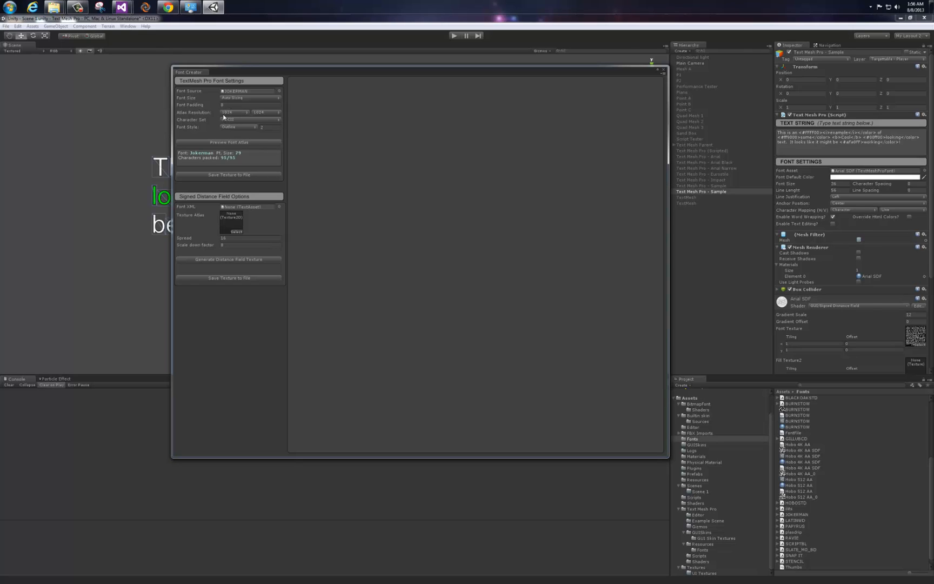
pyautogui.click(260, 118)
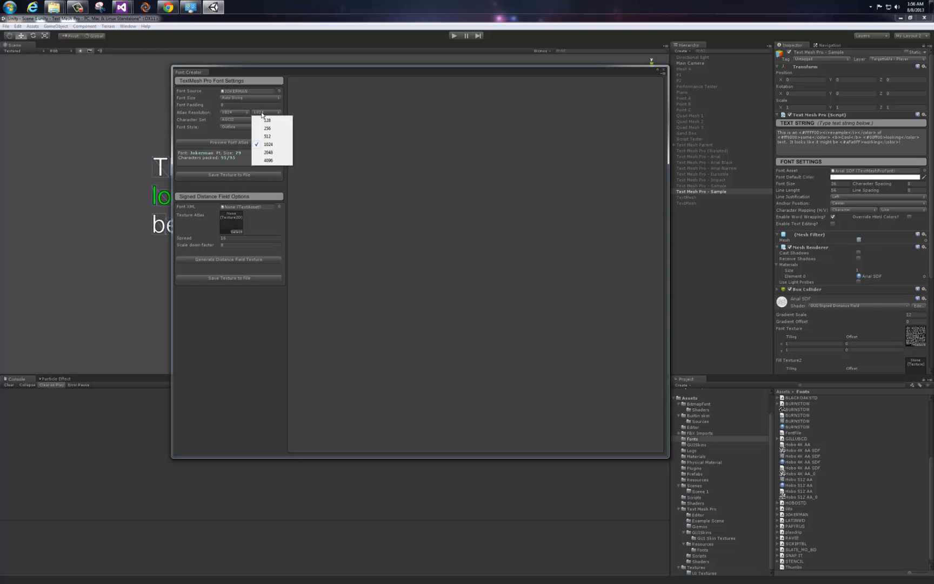
pyautogui.click(267, 156)
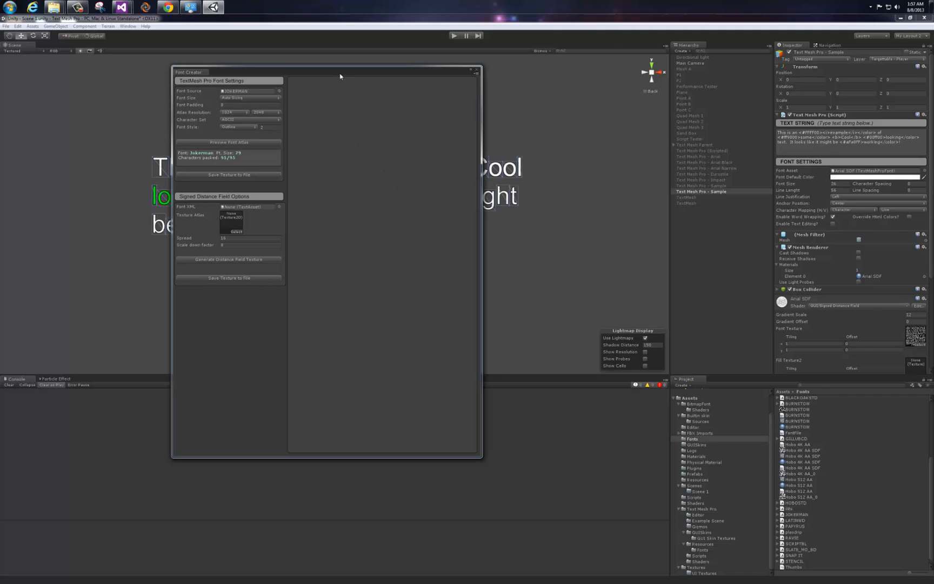
pyautogui.moveTo(340, 76)
pyautogui.mouseDown()
pyautogui.moveTo(346, 97)
pyautogui.moveTo(354, 73)
pyautogui.mouseUp()
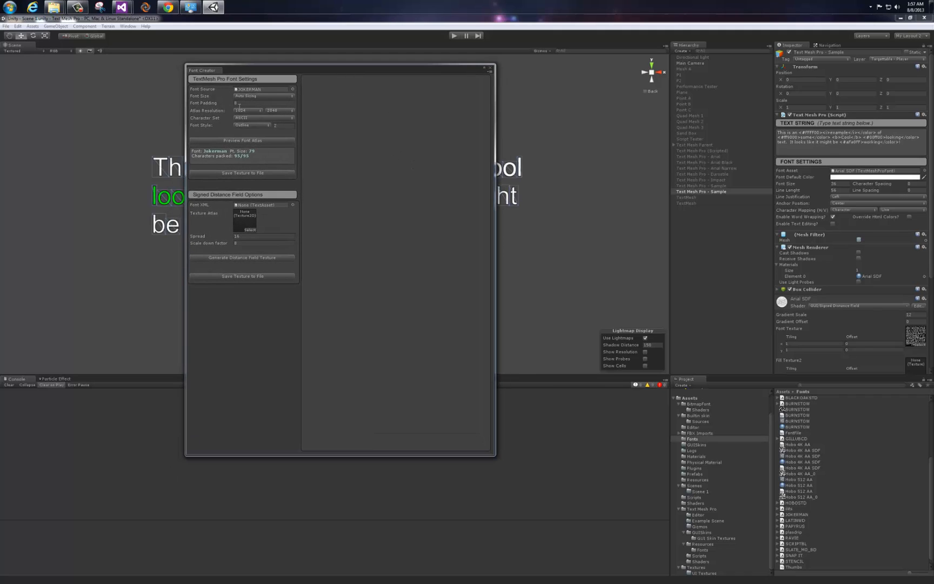
pyautogui.click(237, 142)
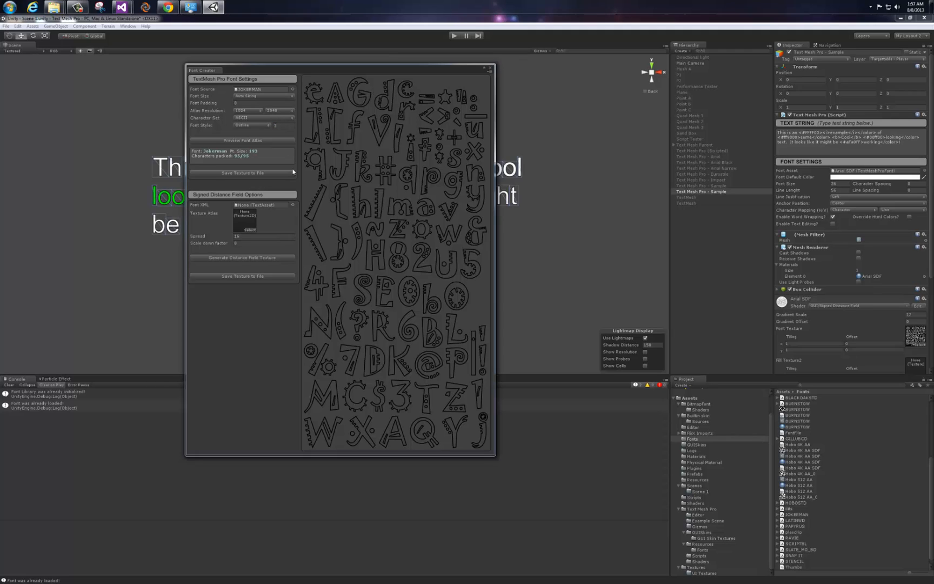
pyautogui.click(228, 141)
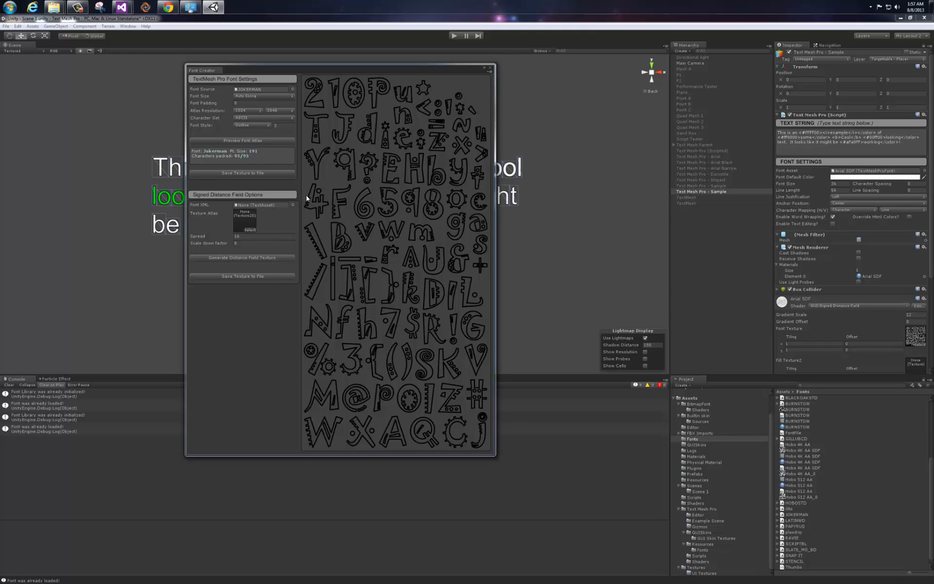
# Step: Save the font atlas texture and XML as JOKERMAN in the Fonts folder
pyautogui.click(241, 173)
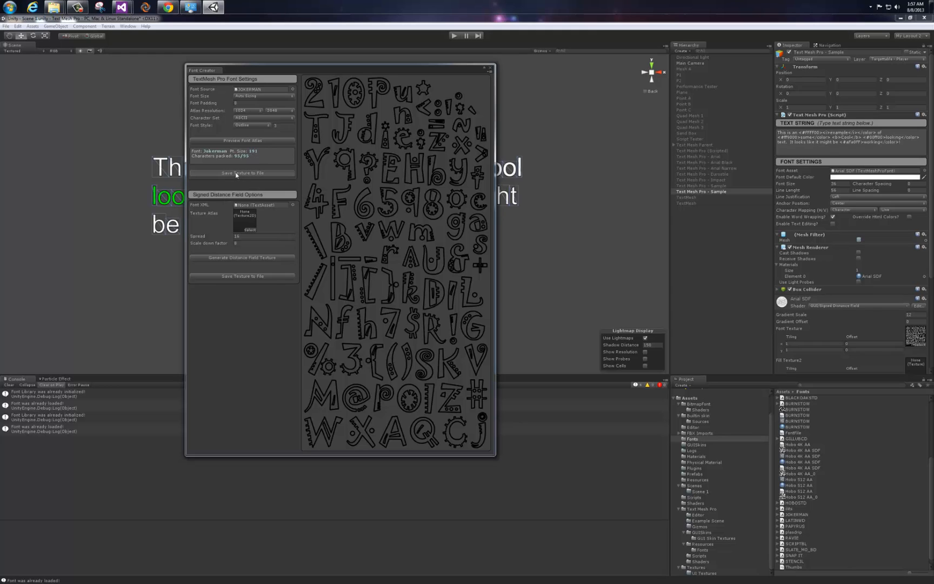
pyautogui.scroll(1, 394, 338)
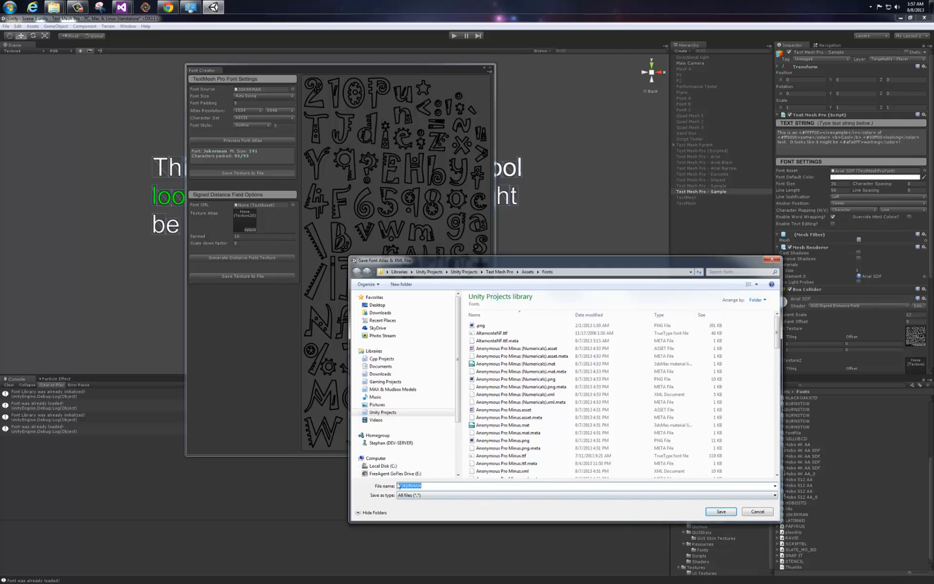
pyautogui.click(721, 512)
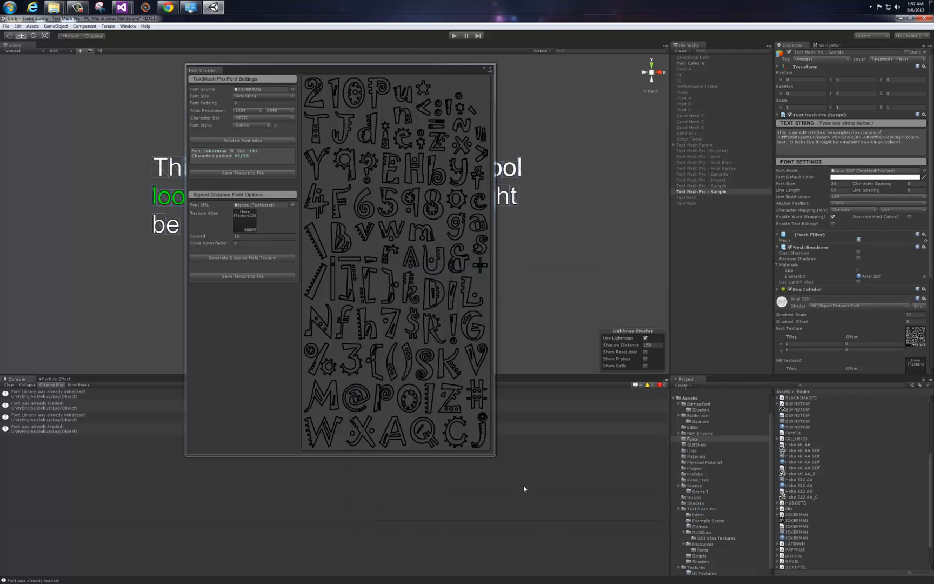
# Step: Set the JOKERMAN font asset's Normal Style and Bold Style alpha values to 255, and close the Font Creator
pyautogui.click(795, 532)
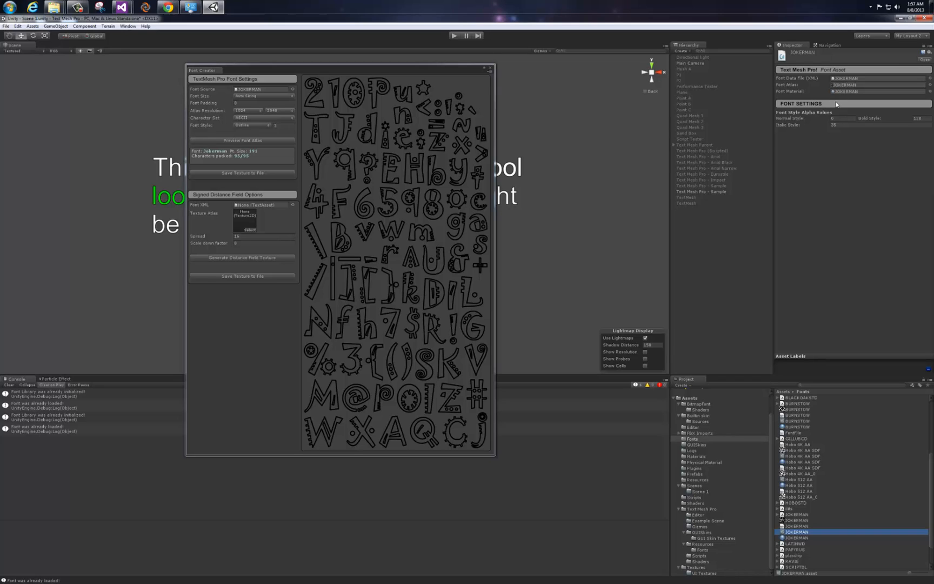
pyautogui.click(841, 119)
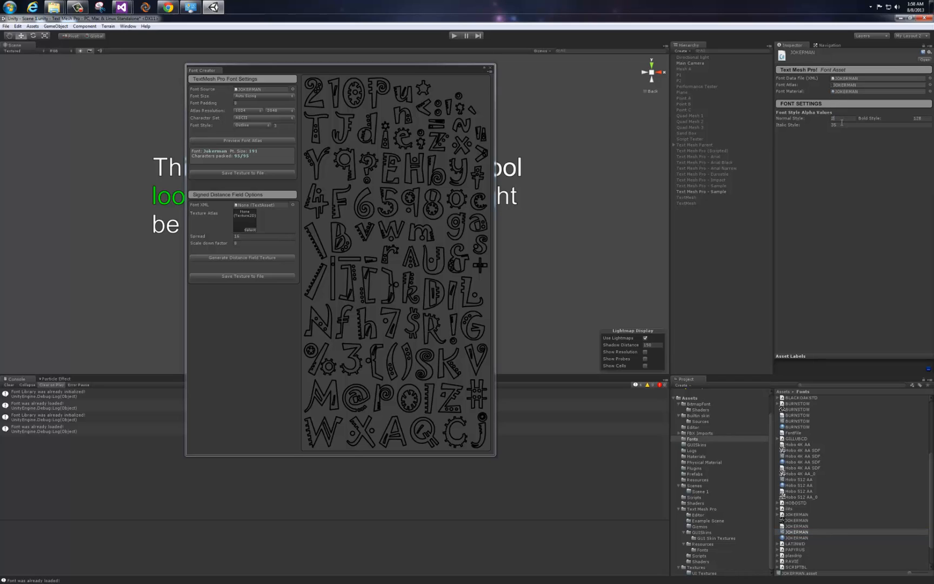
pyautogui.press('Tab')
pyautogui.write('2')
pyautogui.press('Tab')
pyautogui.click(490, 69)
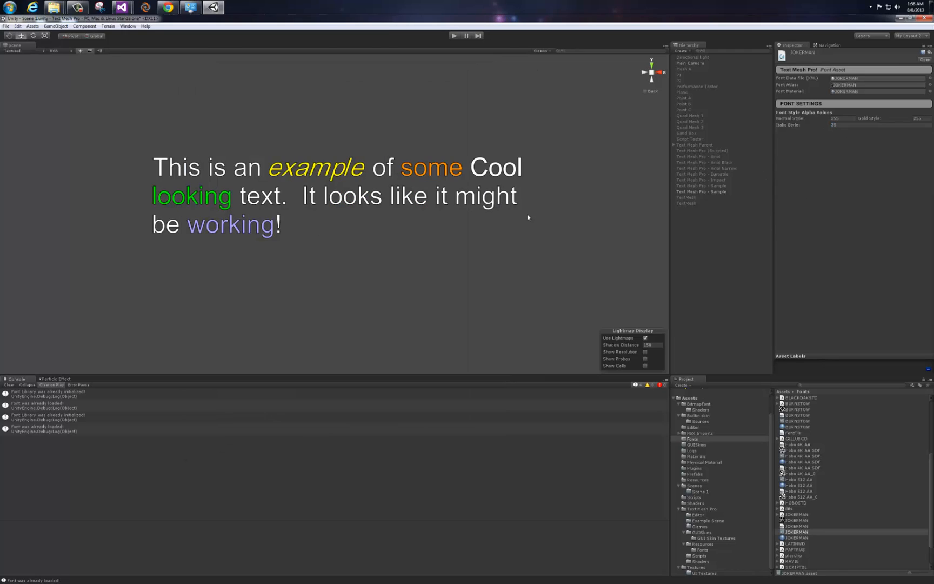
# Step: Assign the JOKERMAN font asset to the Text Mesh Pro - Sample object
pyautogui.click(709, 192)
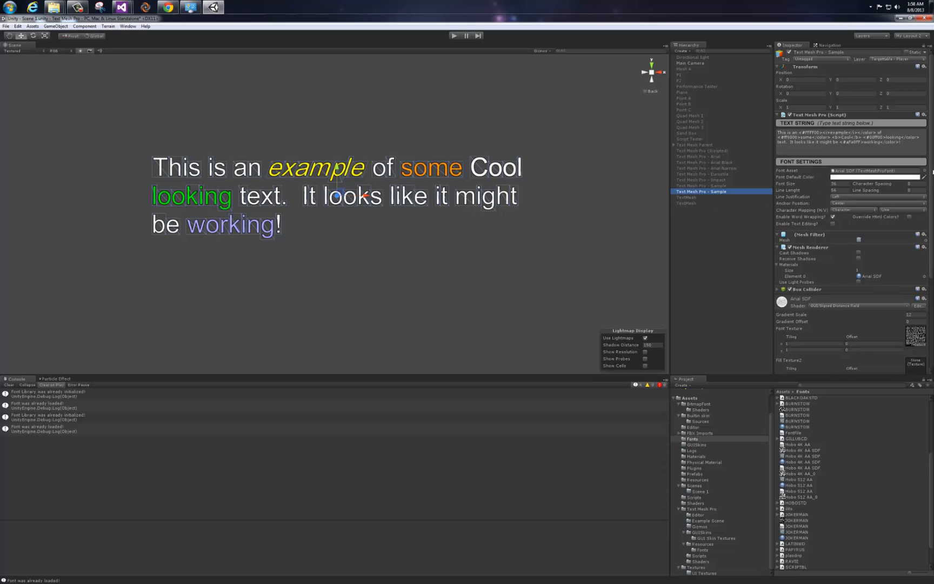
pyautogui.click(925, 171)
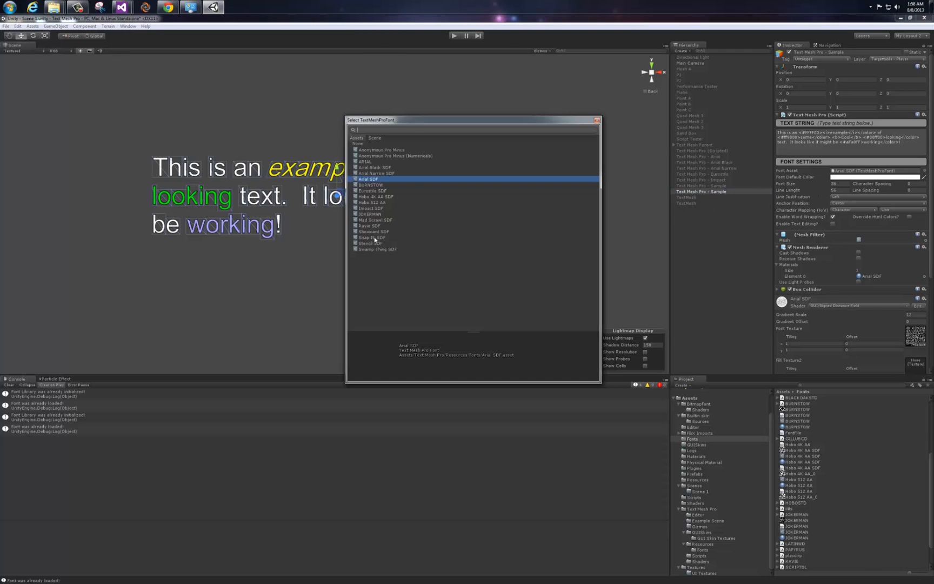
pyautogui.click(370, 214)
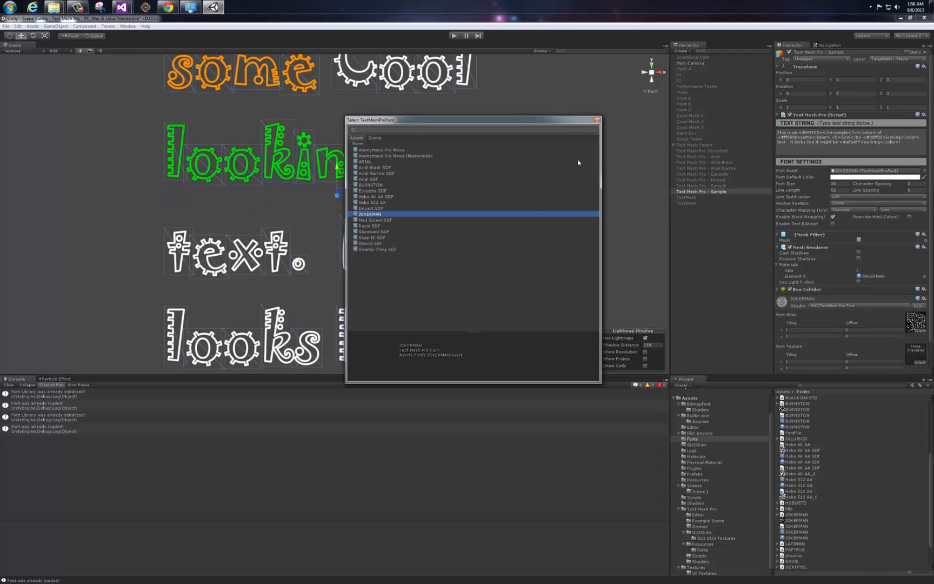
pyautogui.click(597, 120)
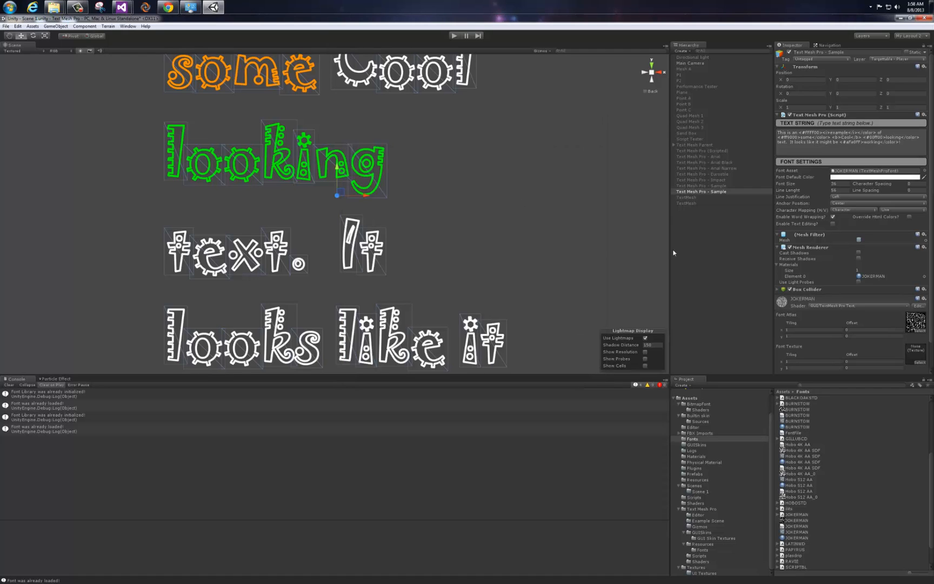
# Step: Widen the Text Mesh Pro - Sample text by setting its Line Length to 120
pyautogui.click(417, 179)
pyautogui.scroll(-6, 433, 189)
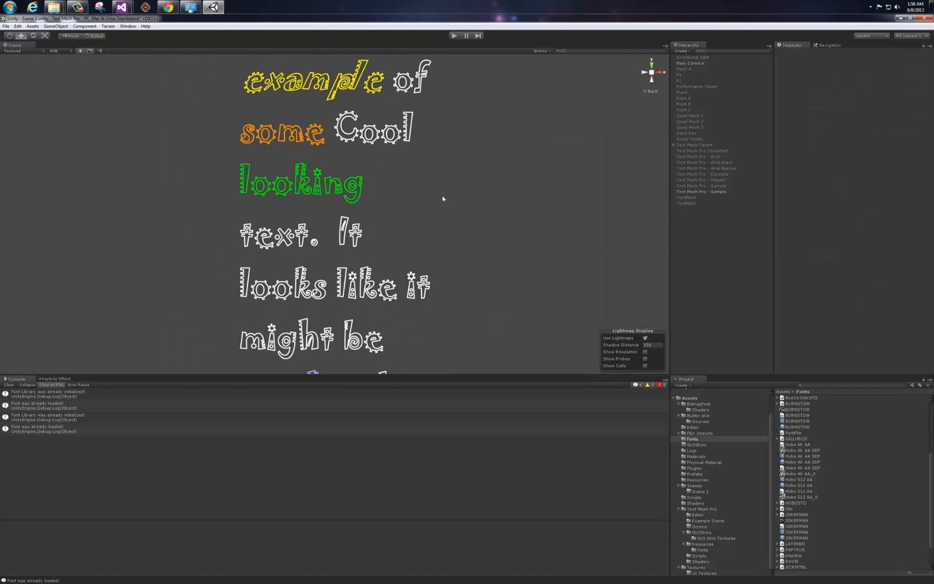
pyautogui.scroll(-2, 442, 198)
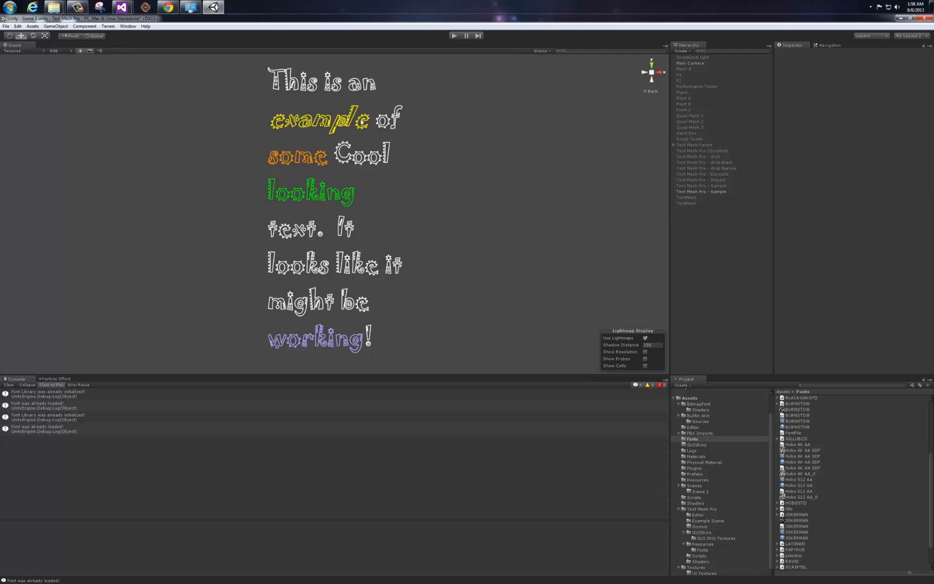
pyautogui.click(689, 192)
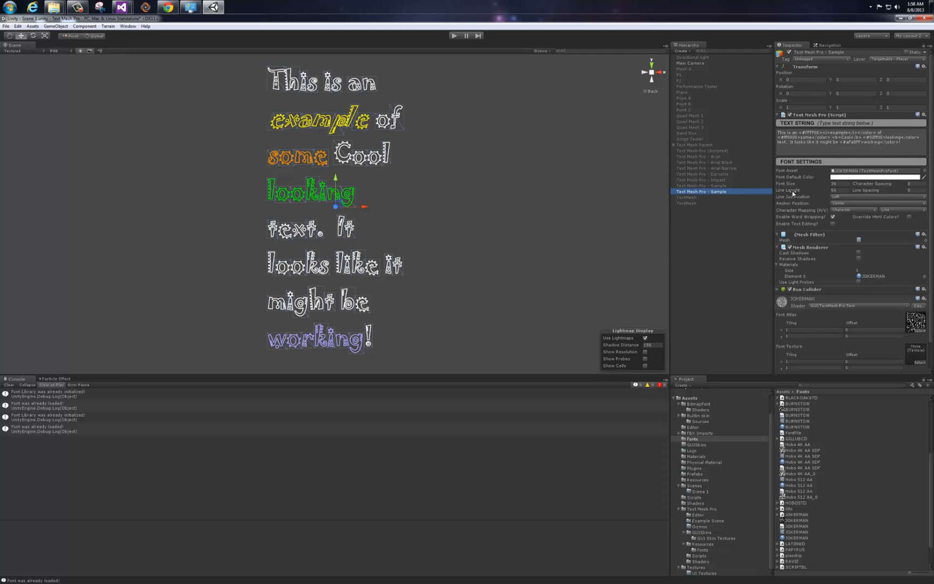
pyautogui.moveTo(790, 191); pyautogui.dragTo(821, 196)
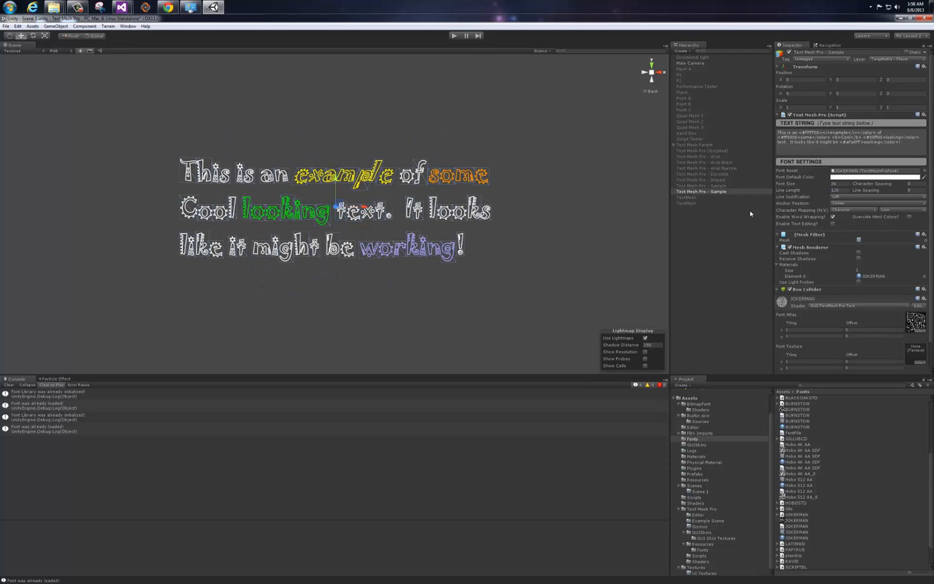
pyautogui.scroll(4, 388, 268)
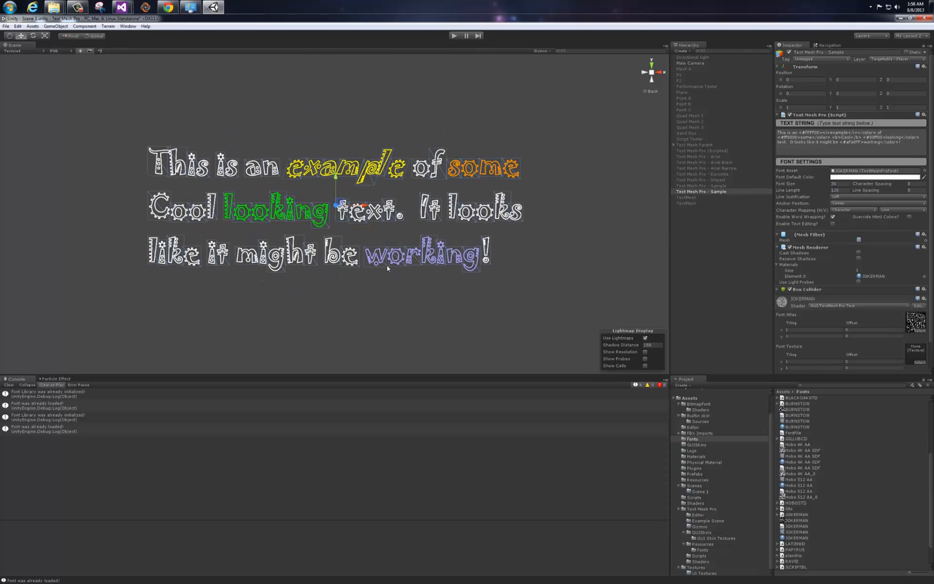
# Step: Set the Text Mesh Pro - Sample object's font size to 34, character spacing to 0.61 and line spacing to -22
pyautogui.click(687, 222)
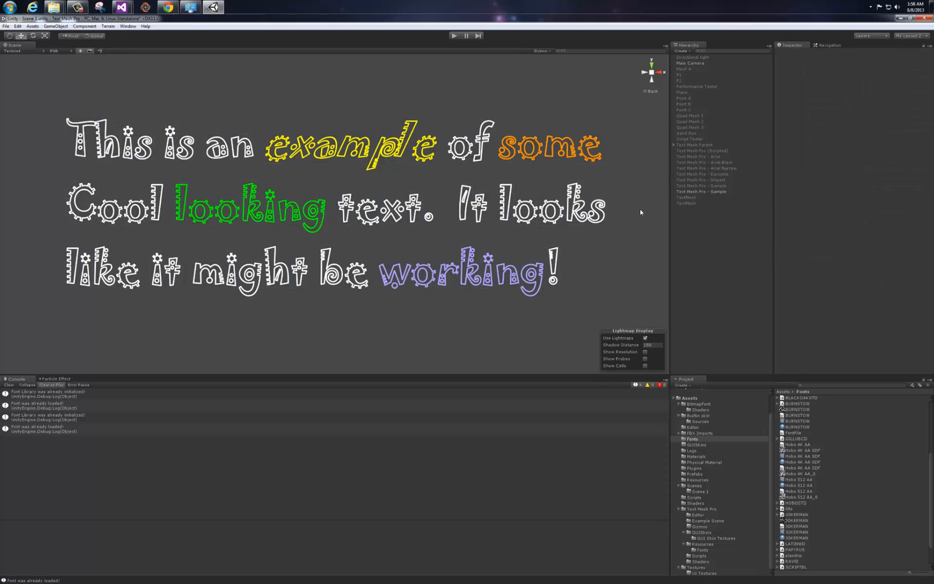
pyautogui.click(702, 191)
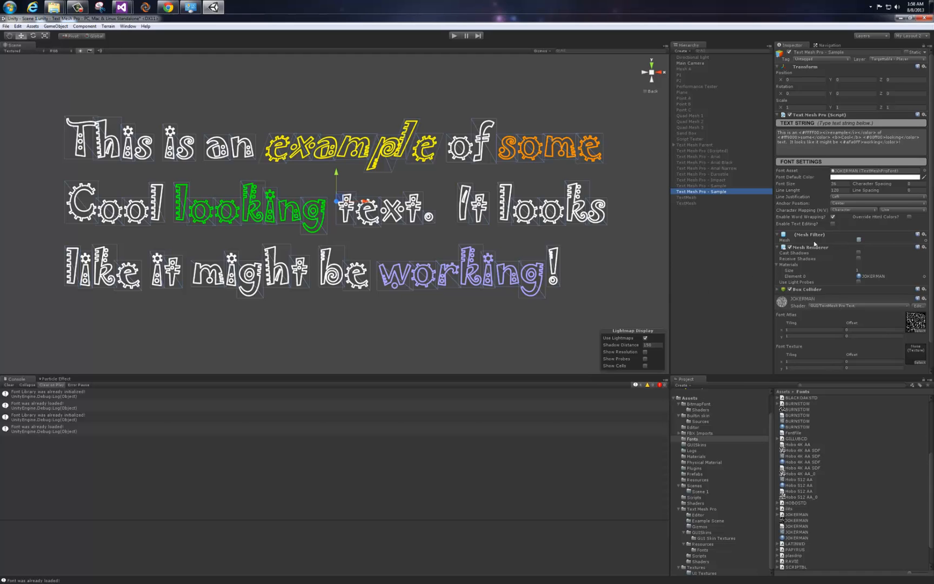
pyautogui.moveTo(792, 186); pyautogui.dragTo(796, 187)
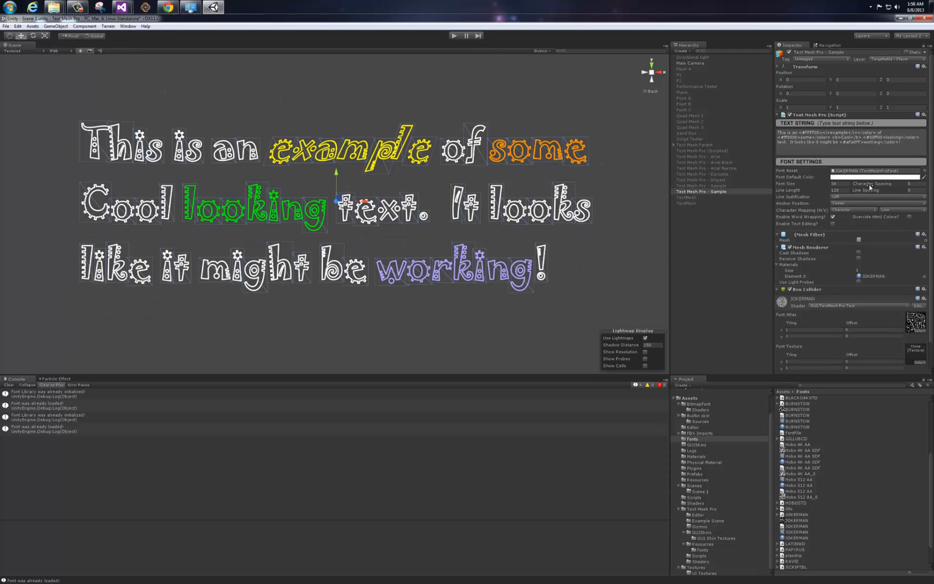
pyautogui.moveTo(870, 188); pyautogui.dragTo(609, 236)
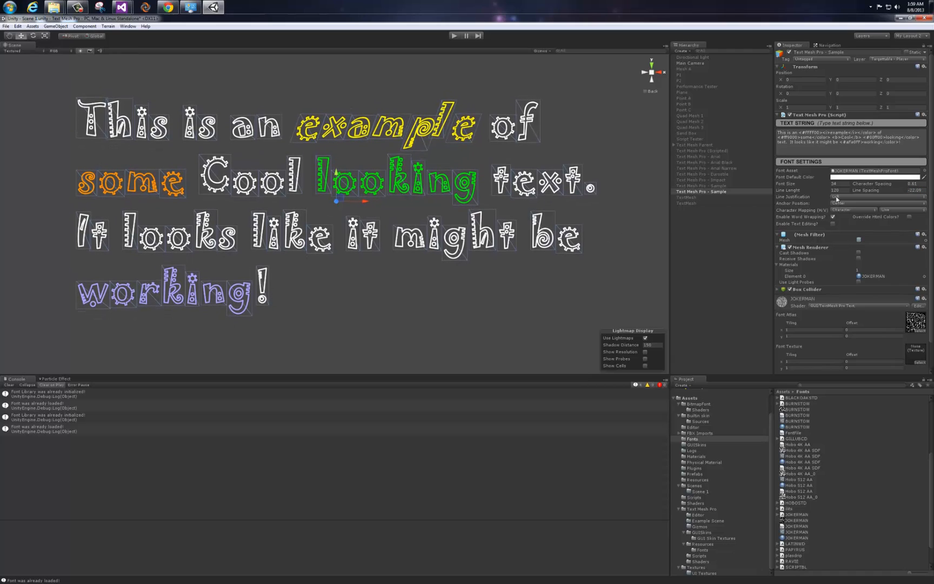
# Step: Try the Center, Right and Justified line justifications on the sample text, and return it to Left
pyautogui.click(838, 196)
pyautogui.click(841, 214)
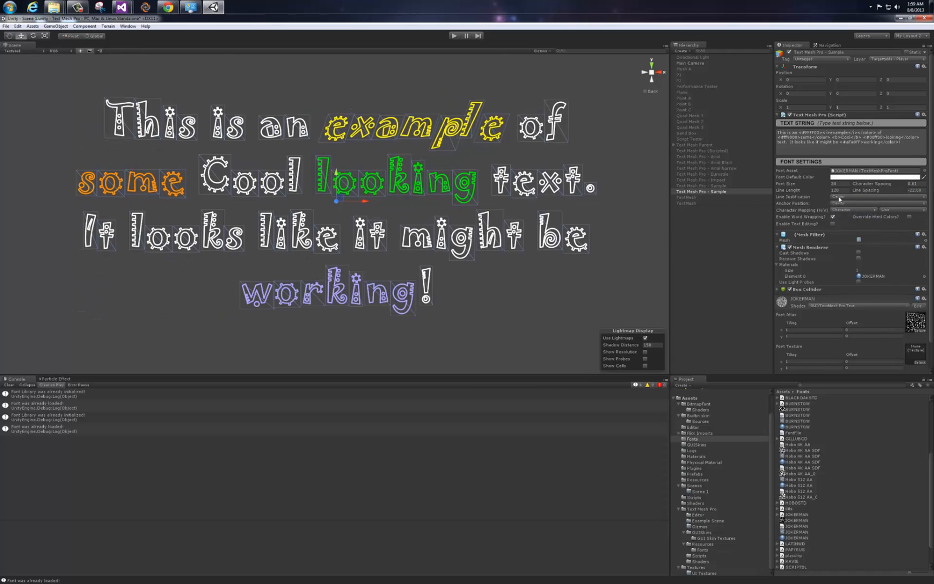
pyautogui.click(839, 198)
pyautogui.click(845, 221)
pyautogui.click(839, 198)
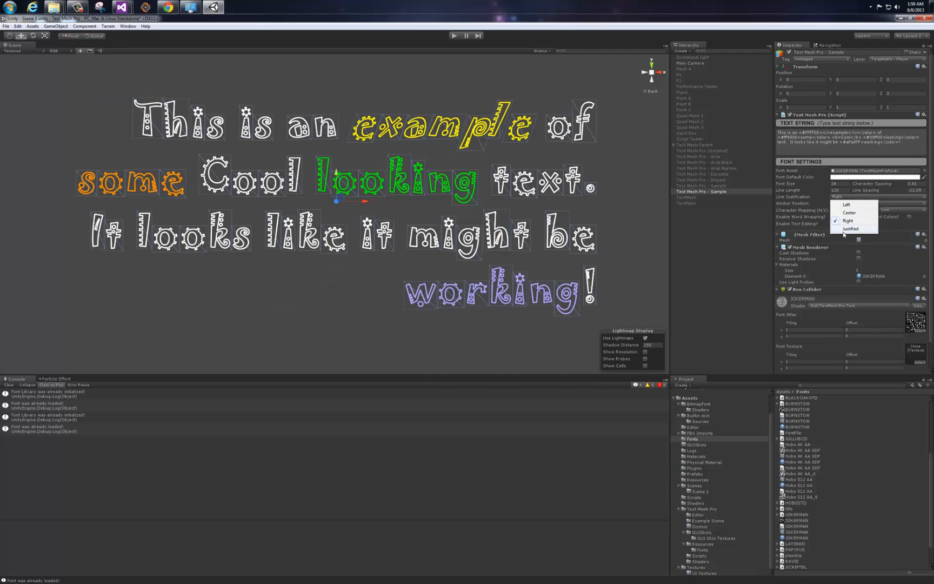
pyautogui.click(845, 227)
pyautogui.click(840, 198)
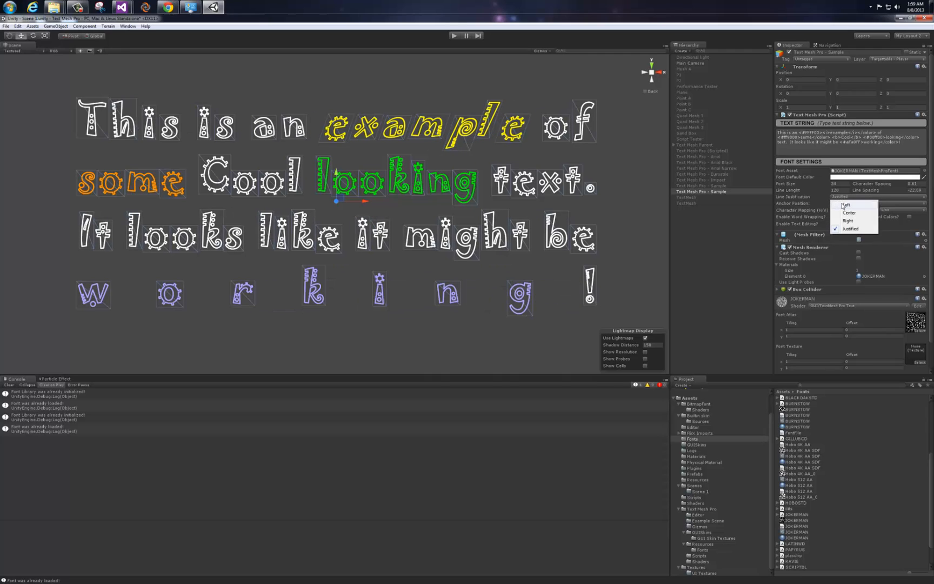
pyautogui.click(844, 206)
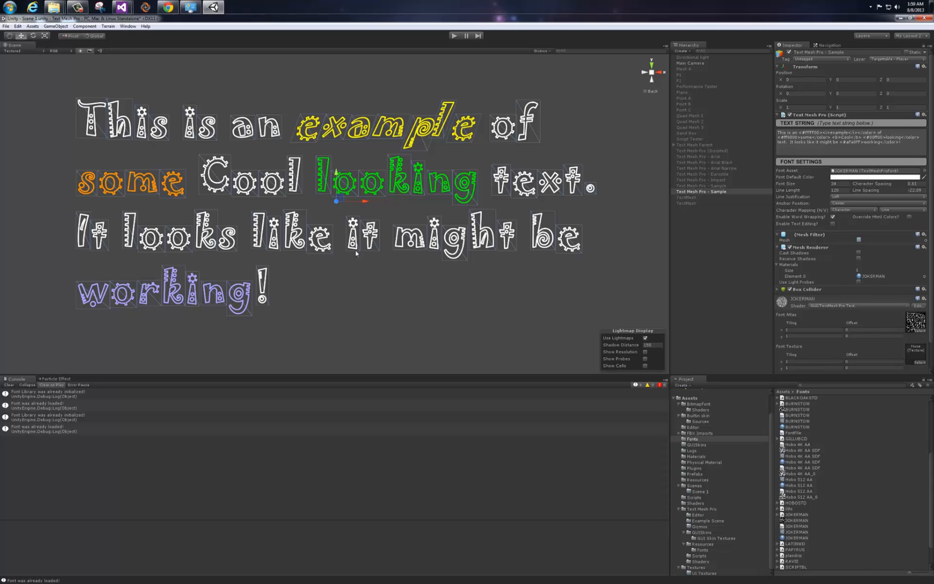
# Step: Assign the Wood Plank 4 texture as the JOKERMAN material's Font Texture and inspect the deselected text up close
pyautogui.click(919, 362)
pyautogui.scroll(-15, 420, 236)
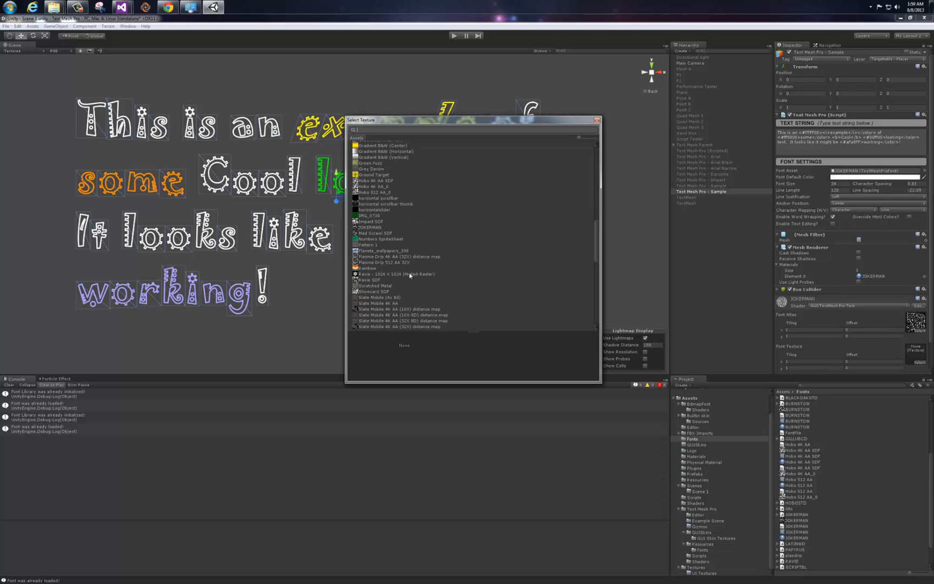
pyautogui.scroll(-10, 410, 275)
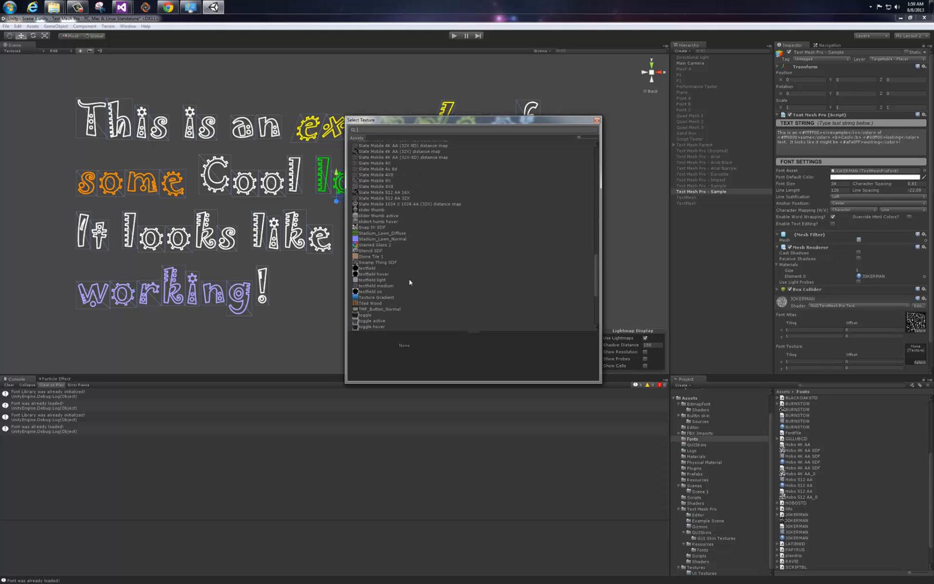
pyautogui.scroll(-5, 373, 289)
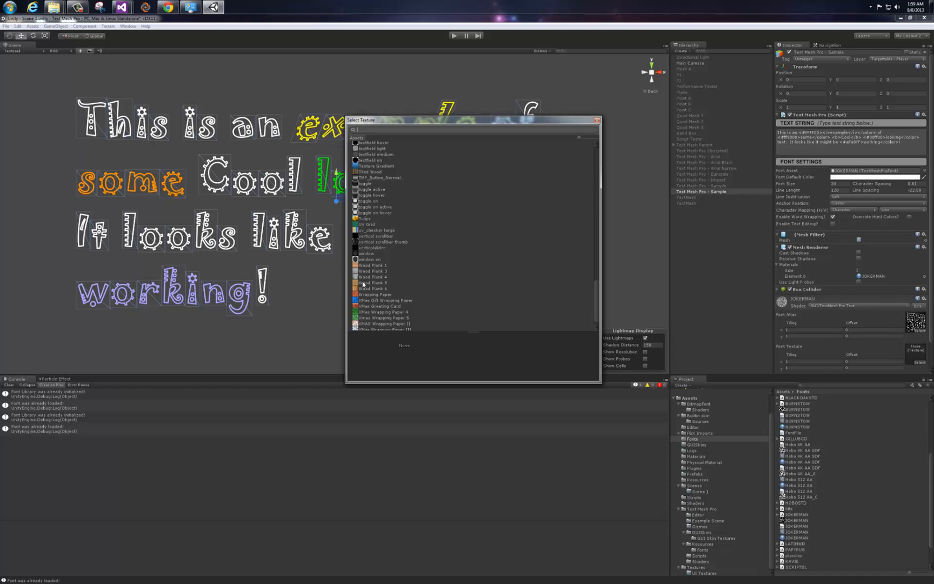
pyautogui.click(362, 276)
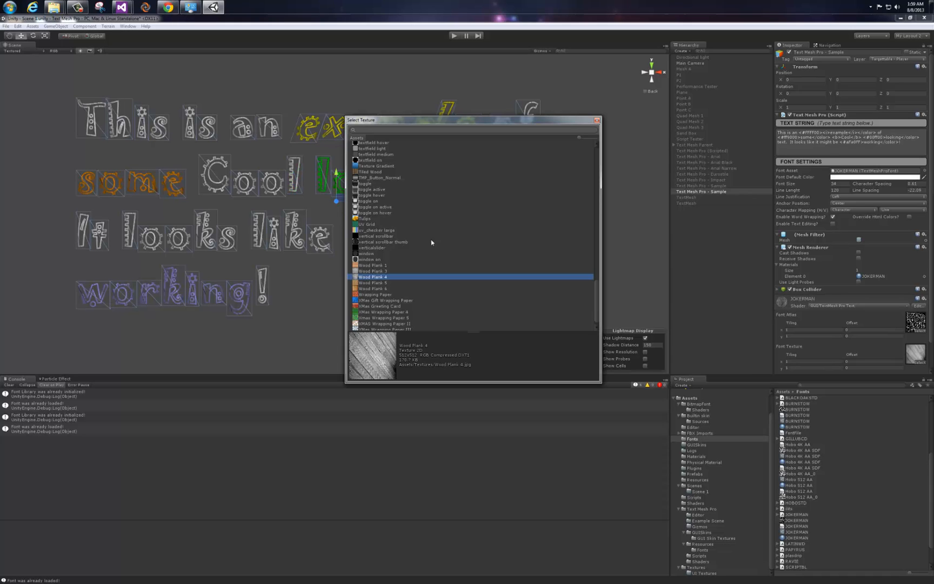
pyautogui.click(595, 121)
pyautogui.click(703, 267)
pyautogui.scroll(5, 259, 243)
pyautogui.scroll(10, 259, 243)
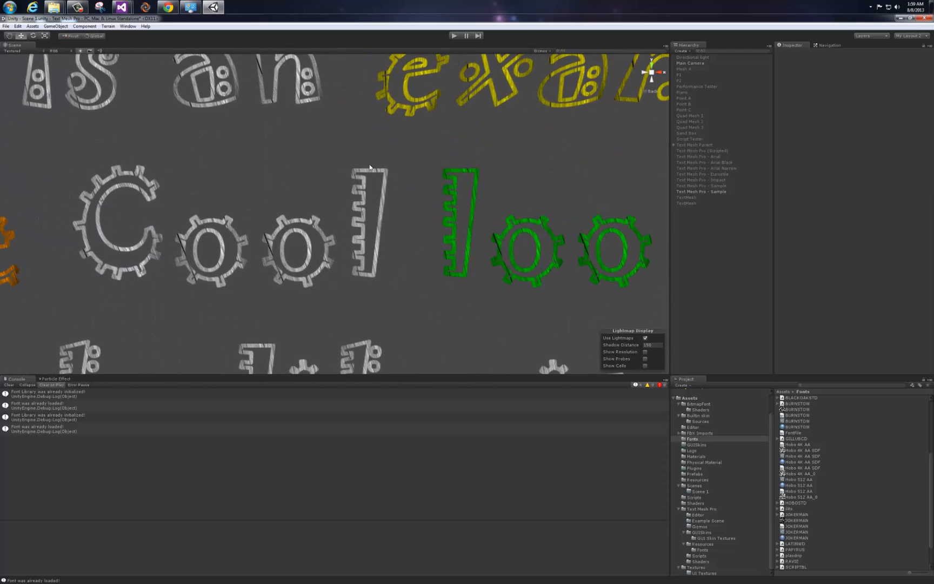
pyautogui.scroll(-10, 408, 229)
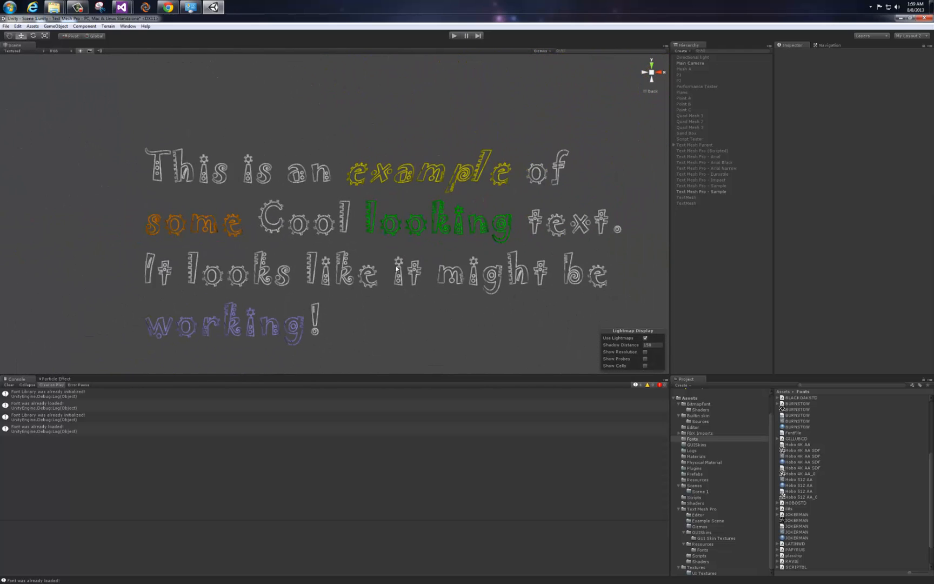
pyautogui.moveTo(398, 269); pyautogui.dragTo(362, 252, button='middle')
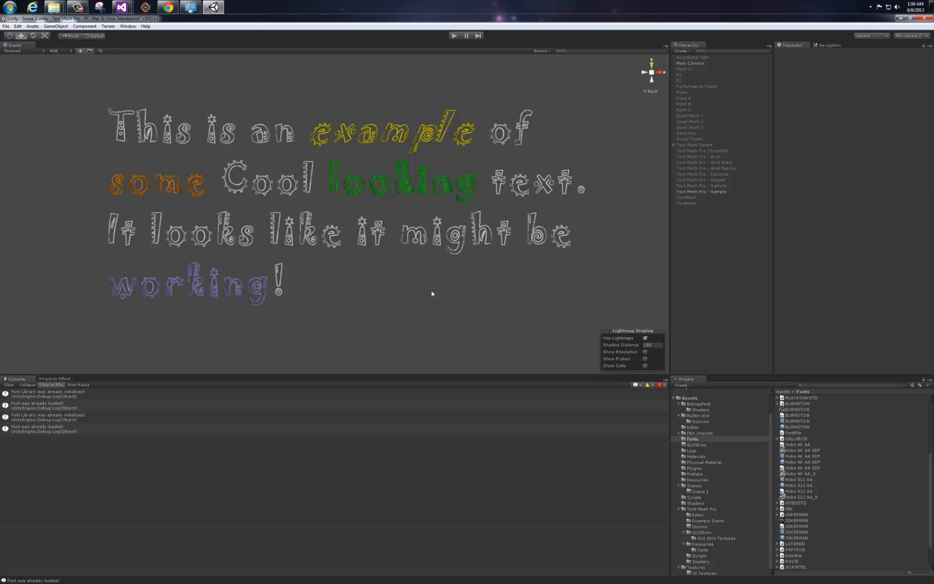